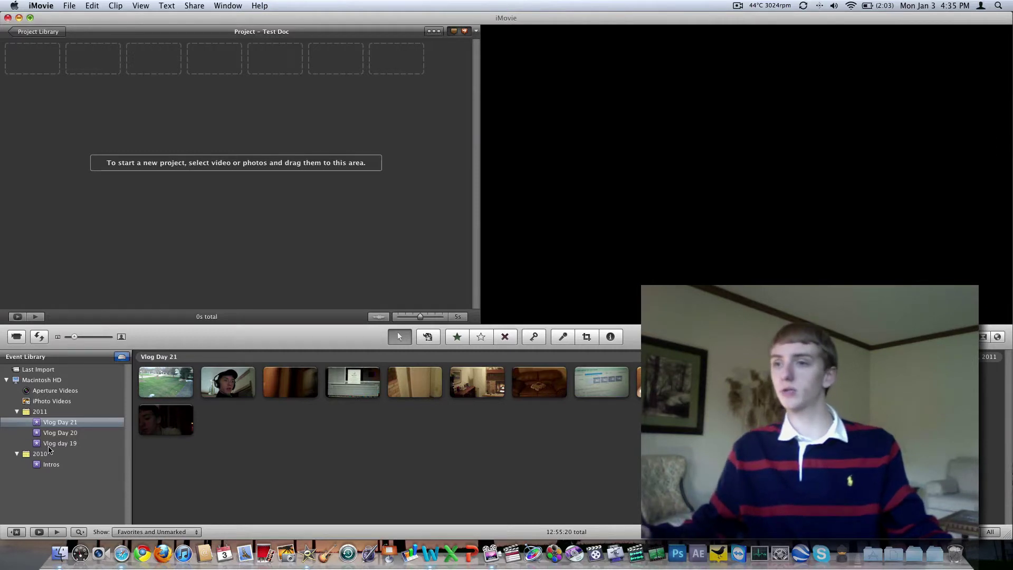
- Browse the Vlog day 19 event's clips in the Event Library
click(50, 444)
click(201, 455)
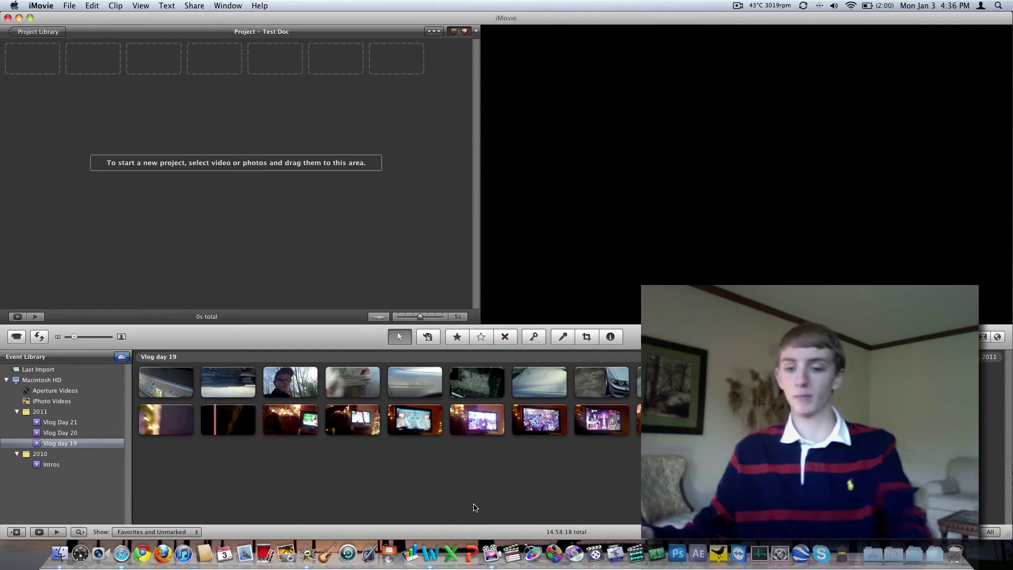
- Add all six Vlog Day 20 clips to Test Doc and show each as one thumbnail
click(66, 433)
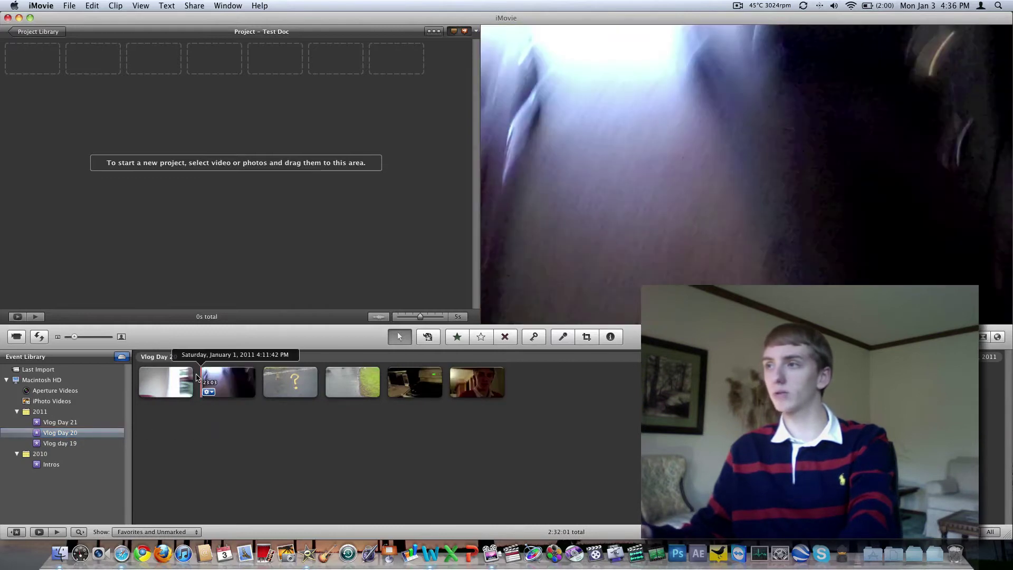
key(super+a)
drag(167, 382, 147, 153)
click(576, 190)
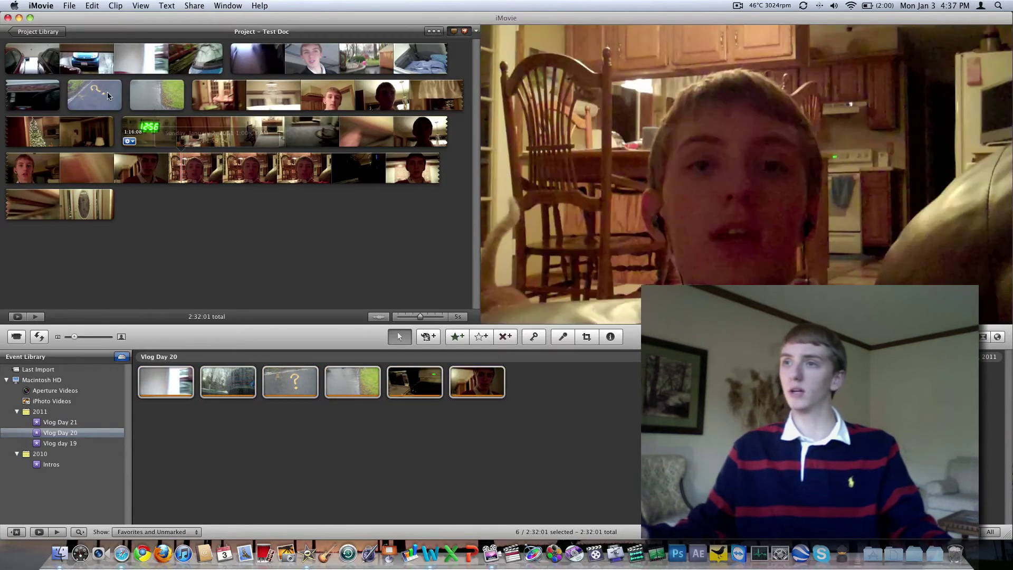
drag(421, 316, 443, 318)
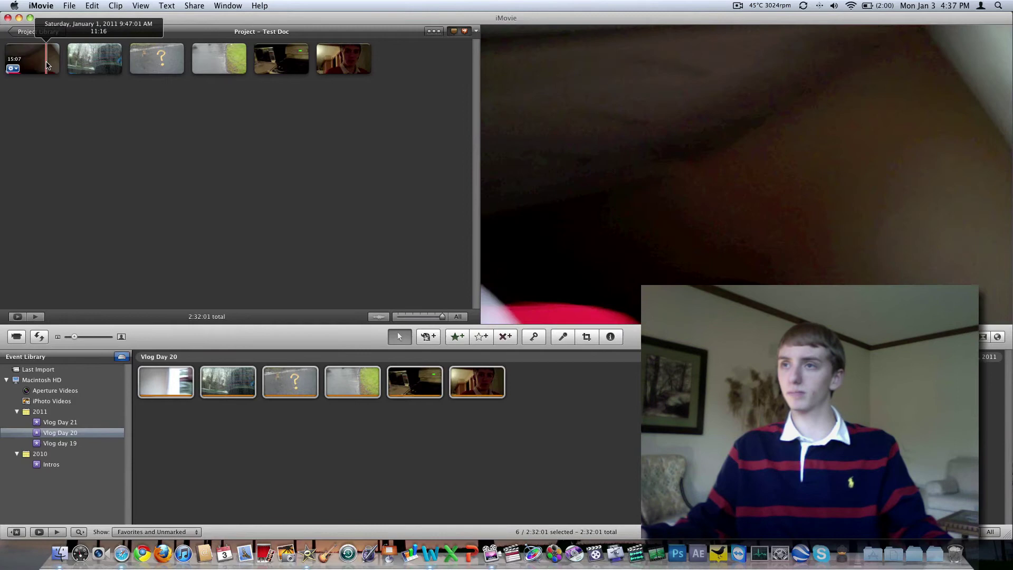
- Use Detach Audio on project clips one, two and three from their right-click menus
right_click(53, 63)
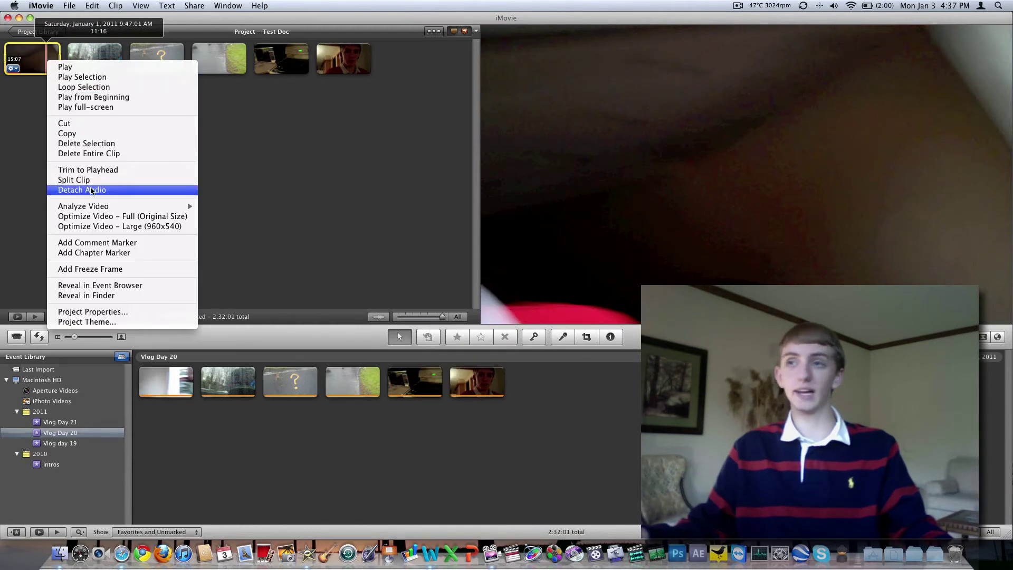
key(Escape)
right_click(102, 58)
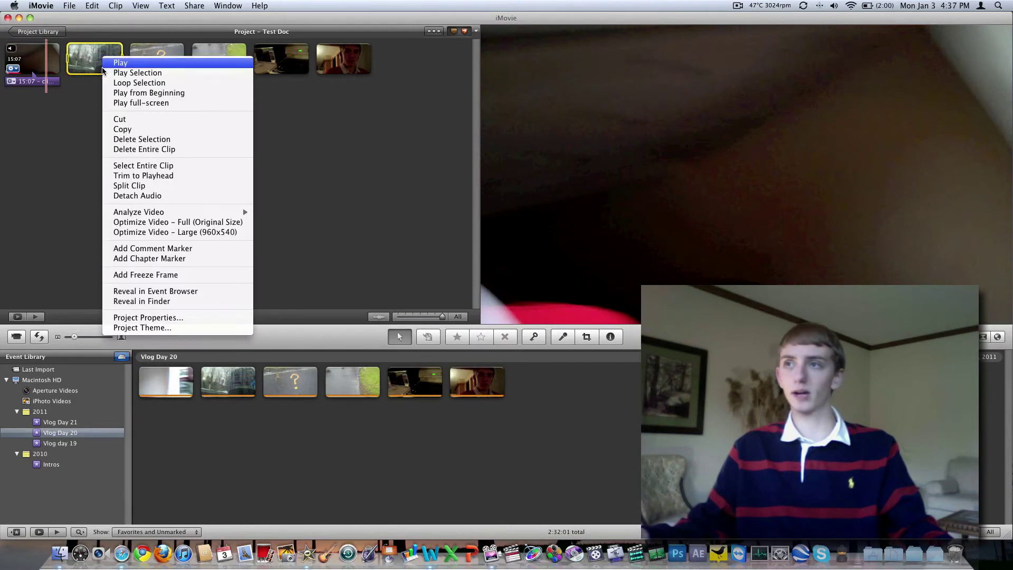
click(137, 196)
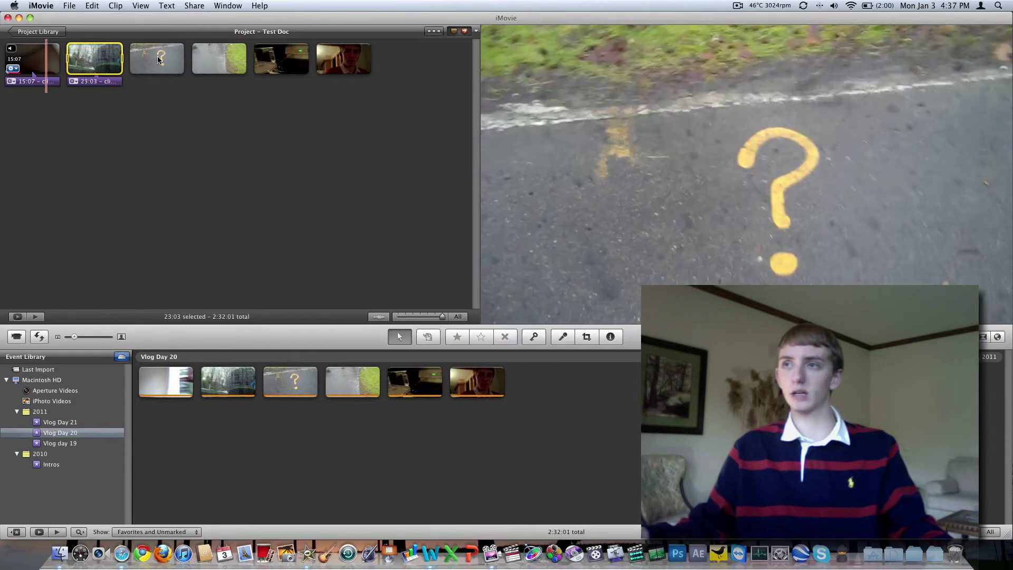
right_click(157, 55)
click(220, 185)
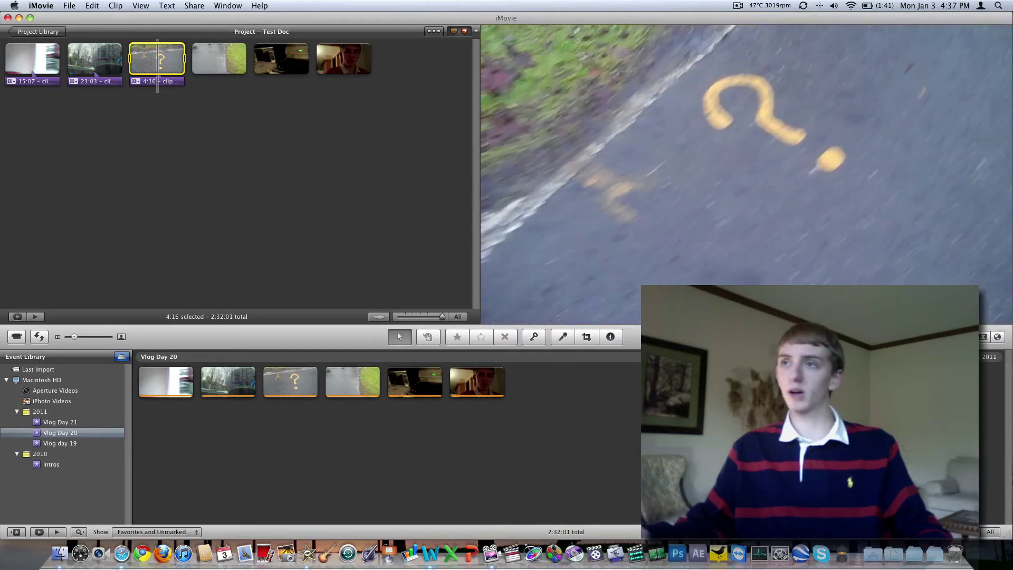
right_click(158, 58)
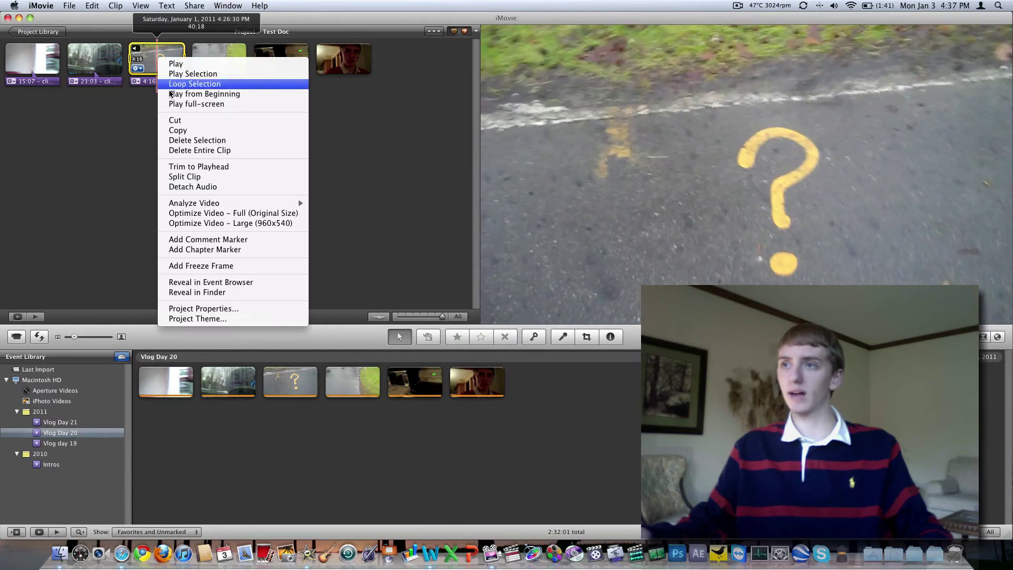
click(200, 181)
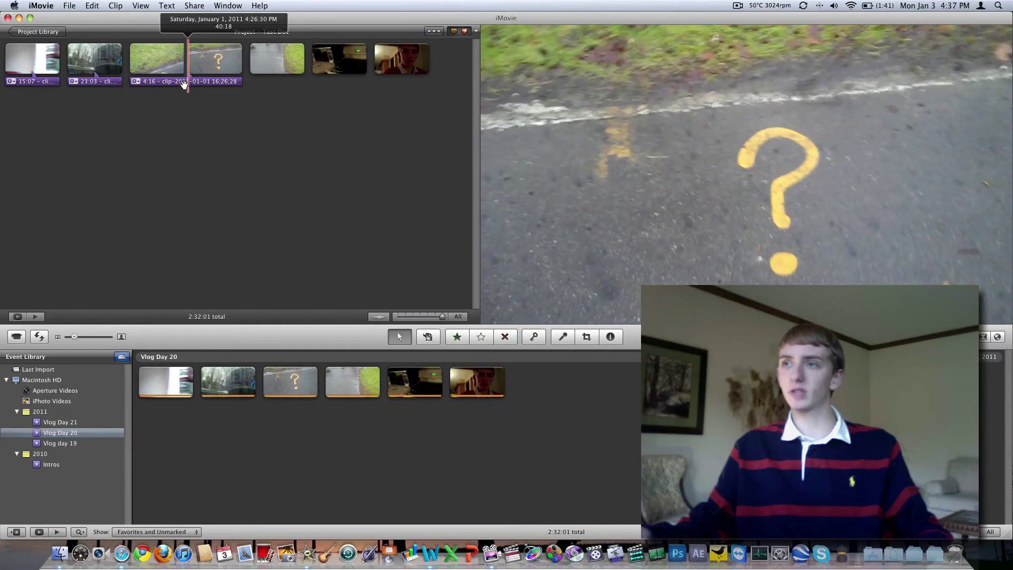
click(184, 83)
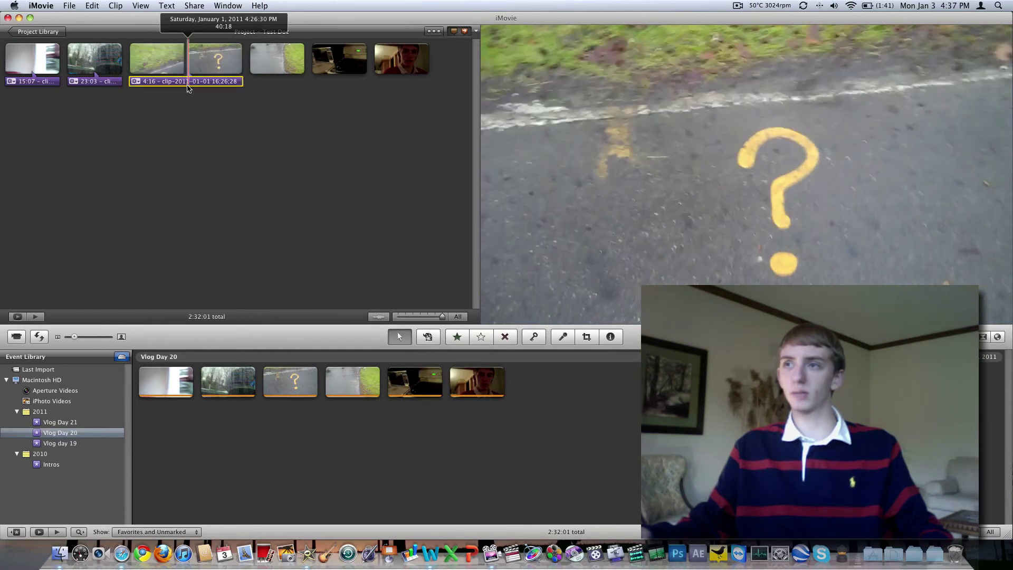
right_click(188, 84)
click(136, 132)
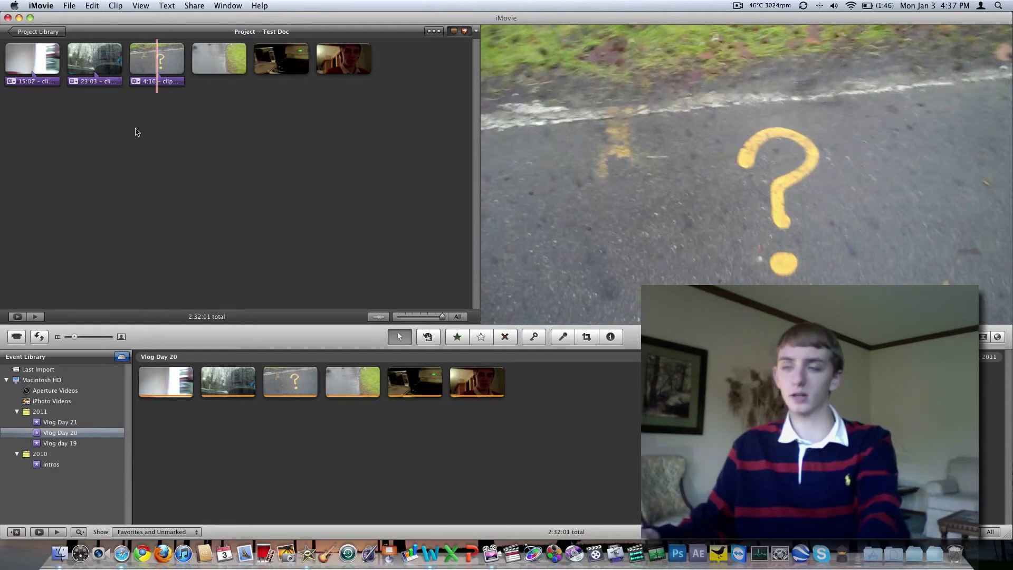
- Detach the fourth project clip's audio, then clear the selection
drag(213, 62, 253, 61)
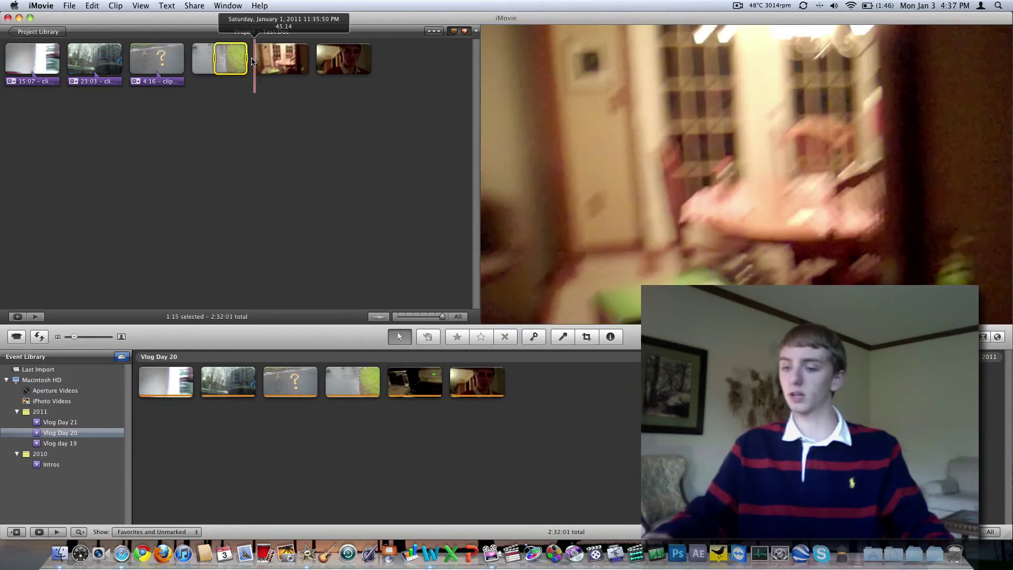
right_click(213, 62)
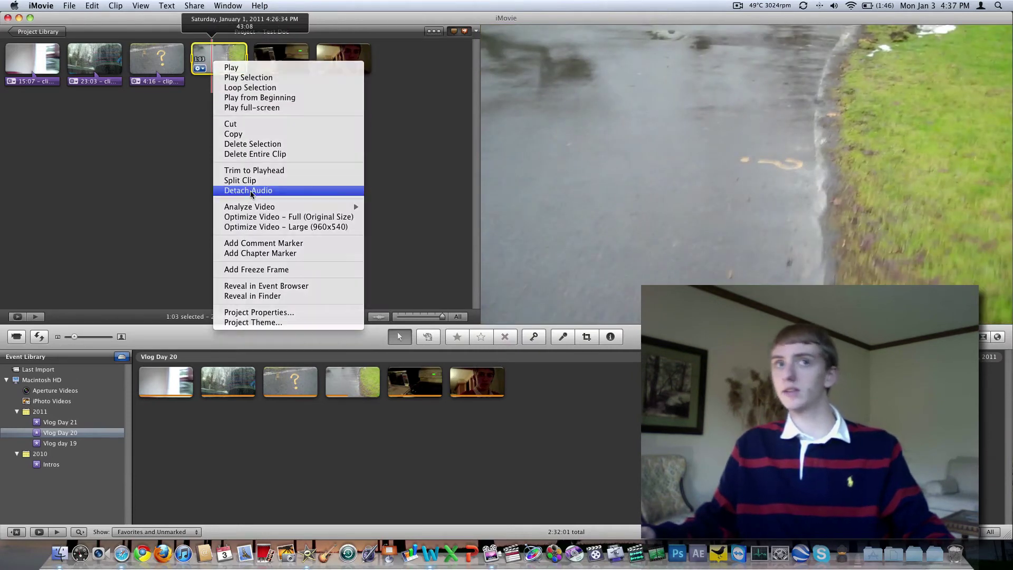
click(249, 190)
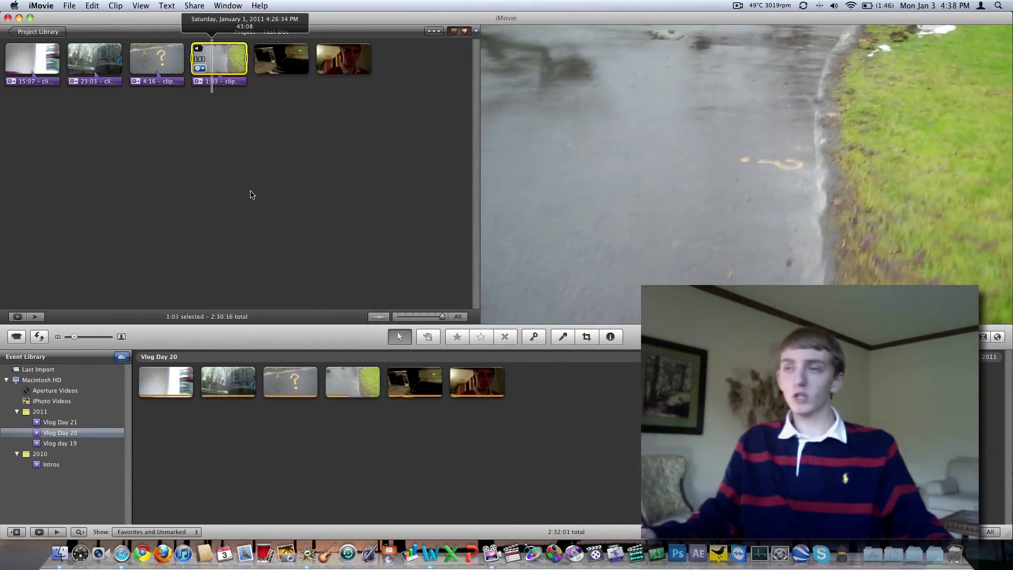
click(256, 70)
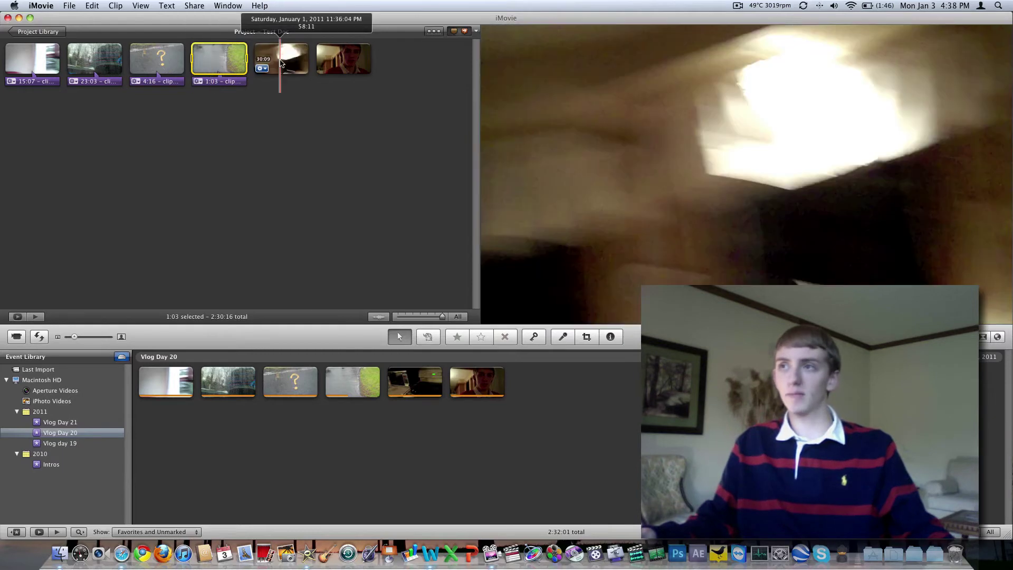
- Detach the fifth project clip's audio, then deselect the last clip
drag(314, 68, 290, 69)
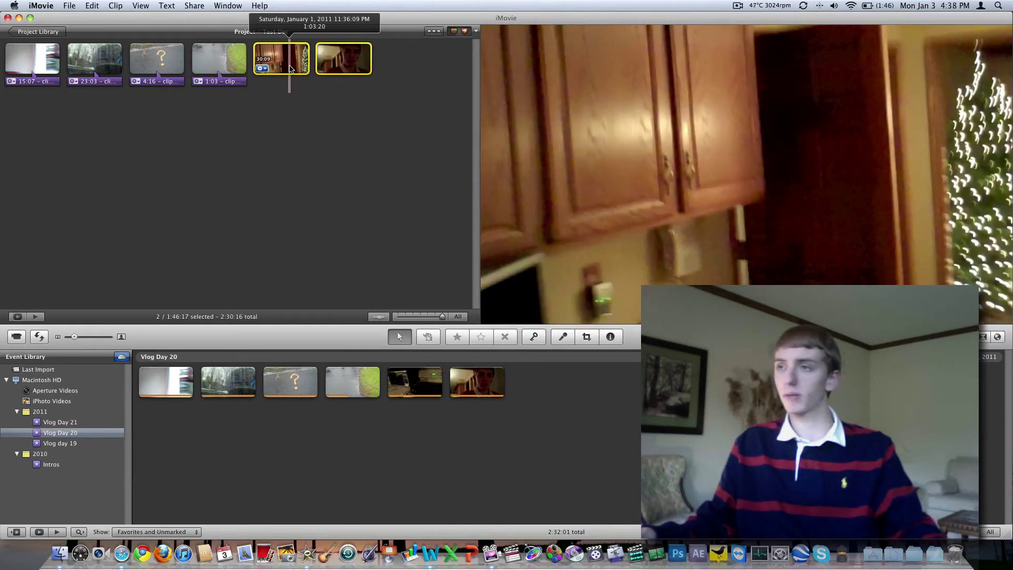
right_click(290, 68)
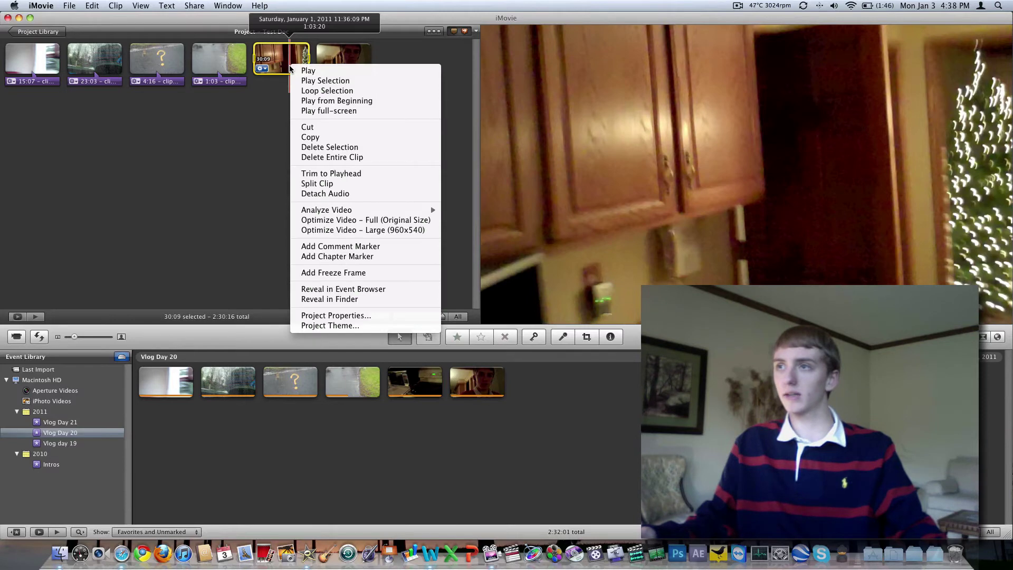
click(365, 194)
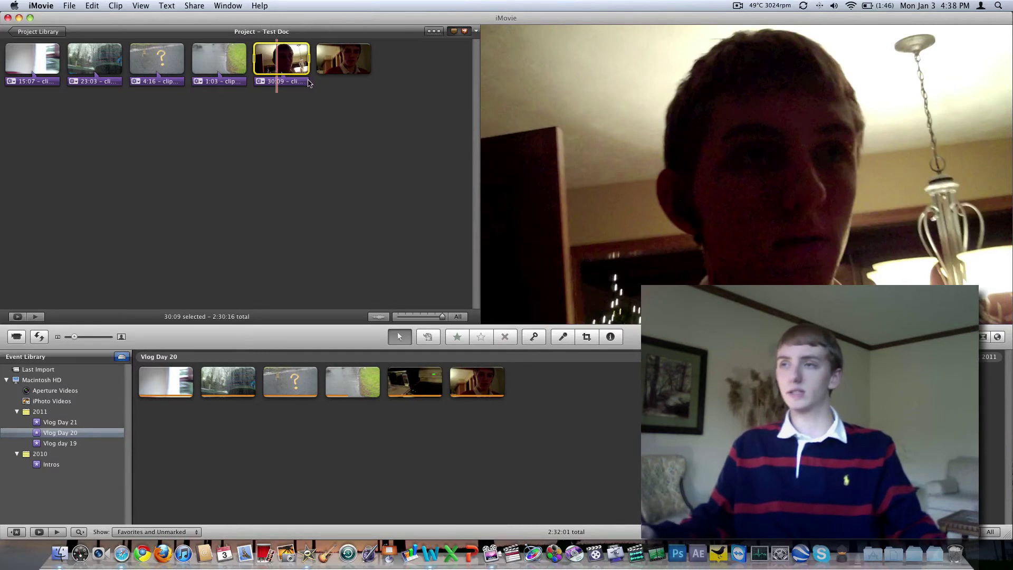
click(343, 59)
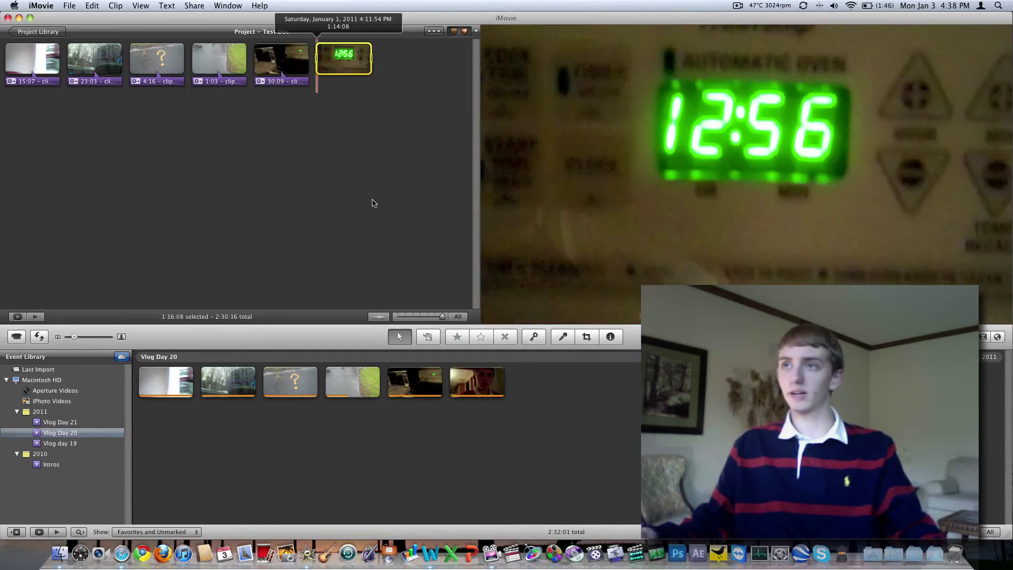
click(416, 223)
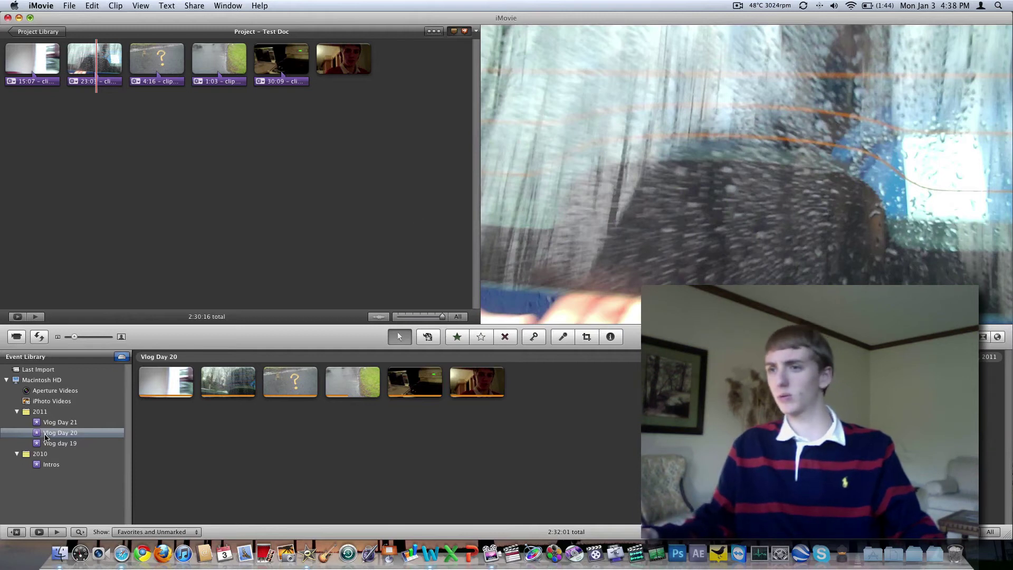
- Browse the Vlog Day 21 and 2010 events, then hide iMovie to reveal the desktop
click(57, 426)
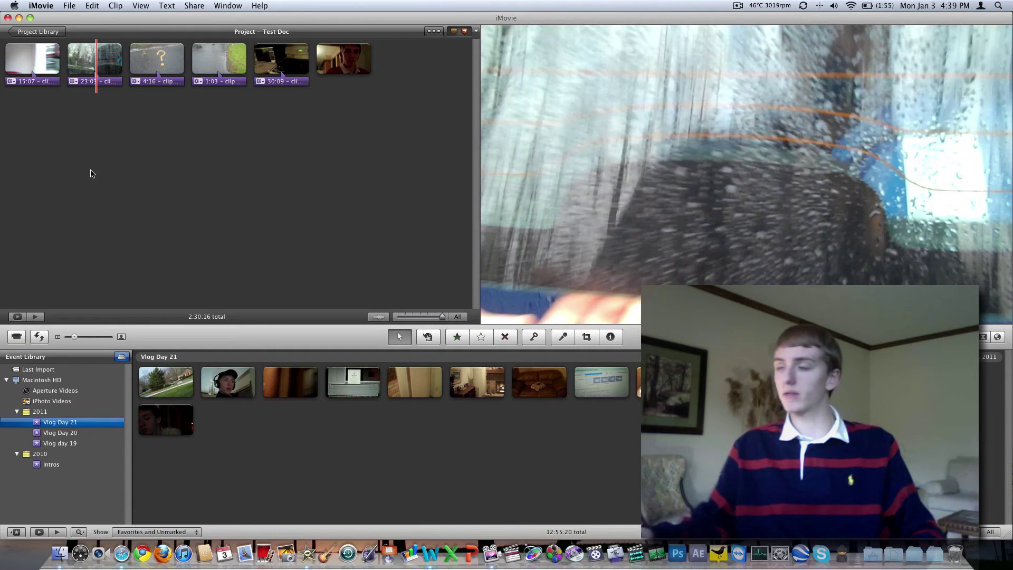
click(64, 454)
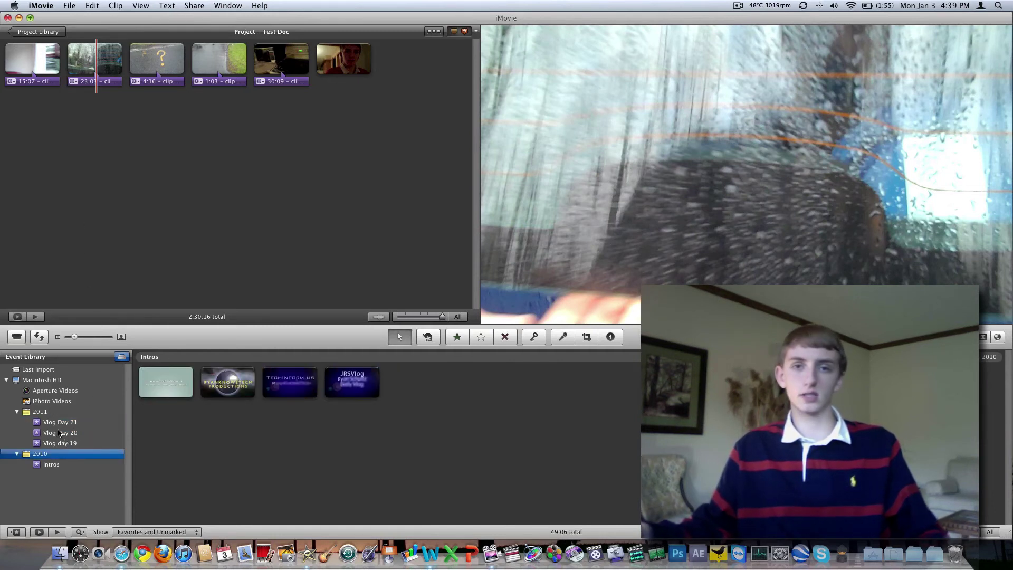
click(80, 113)
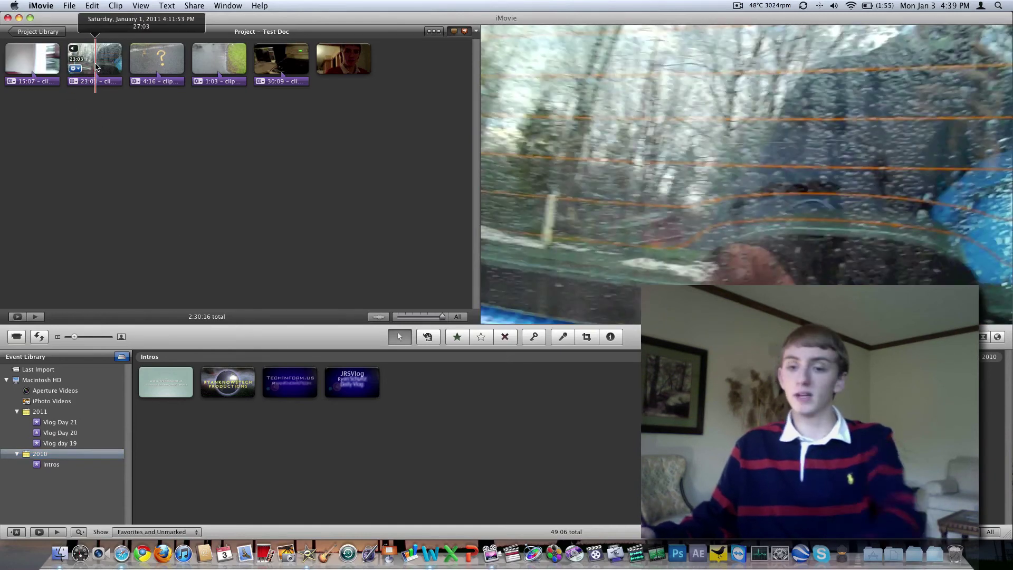
key(super+h)
click(193, 197)
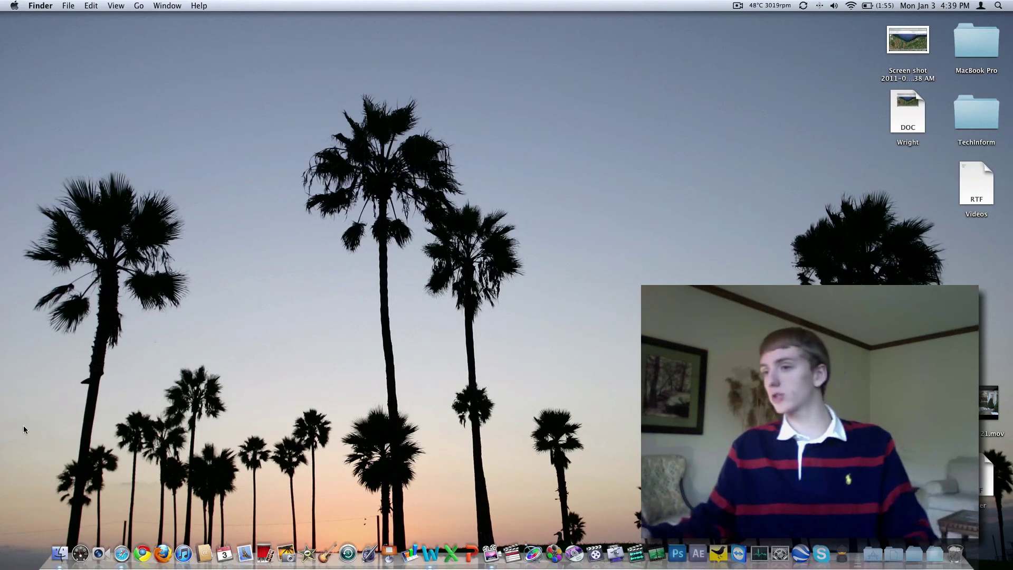
- Launch Safari, go to the TechInform bookmark, and open the TechInform.us 2.0 article
click(121, 552)
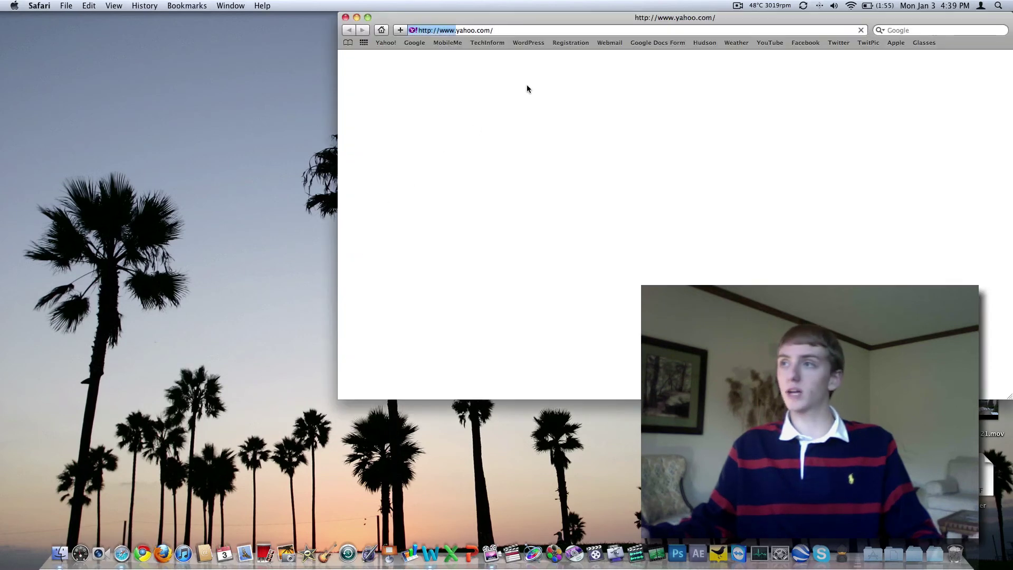
click(487, 43)
drag(501, 20, 184, 28)
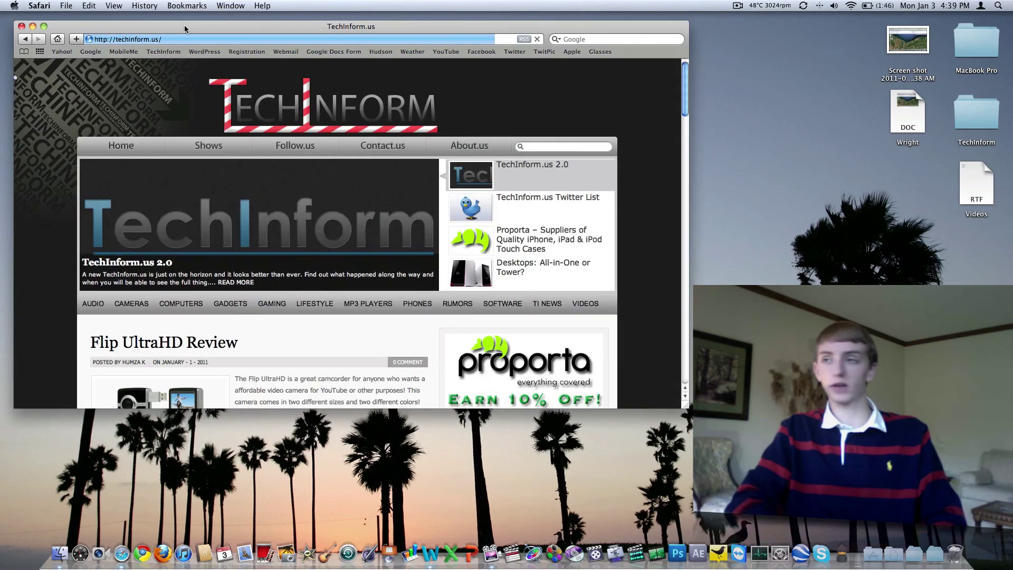
click(133, 264)
scroll(380, 211, down, 4)
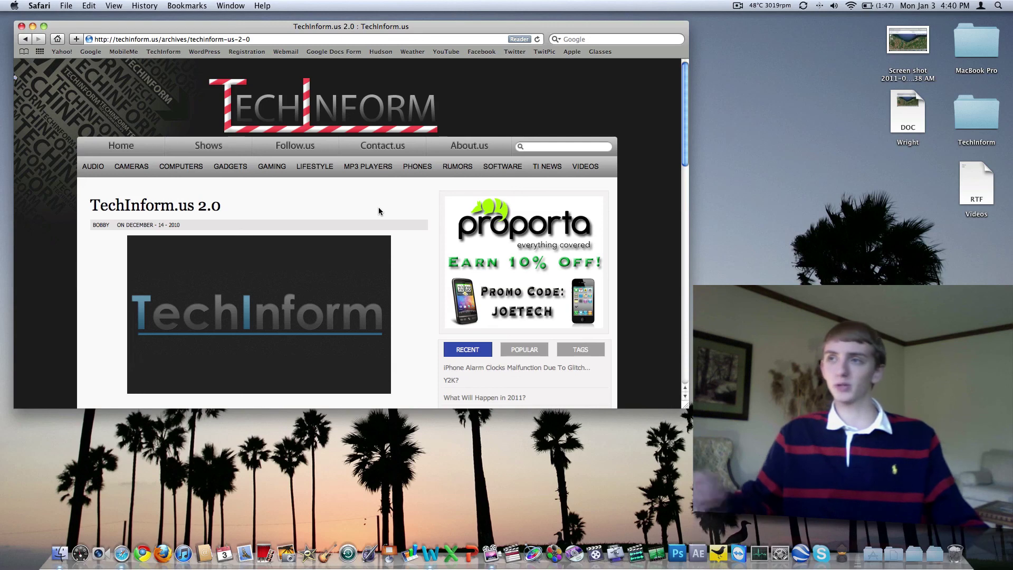
mouse_move(388, 164)
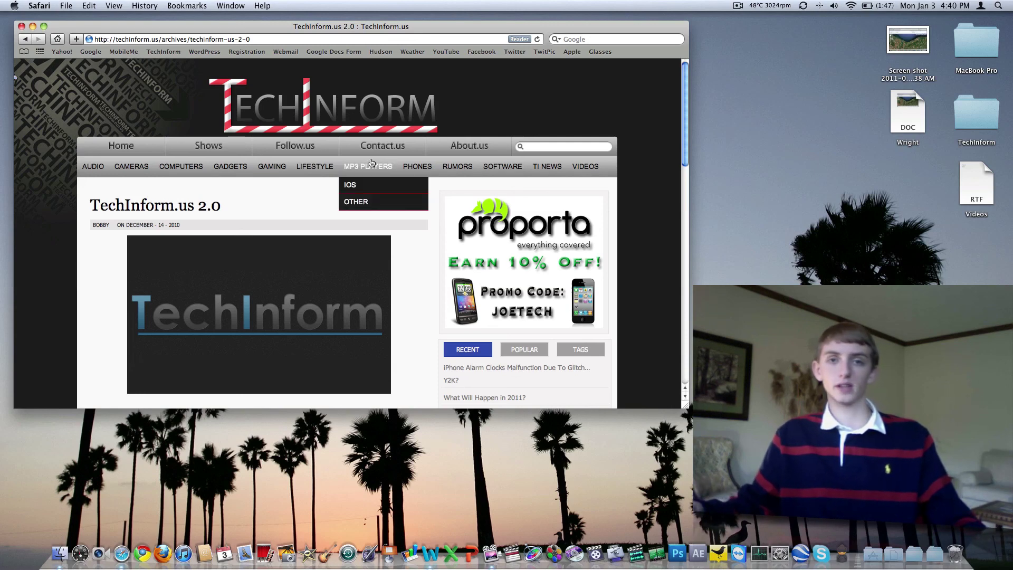